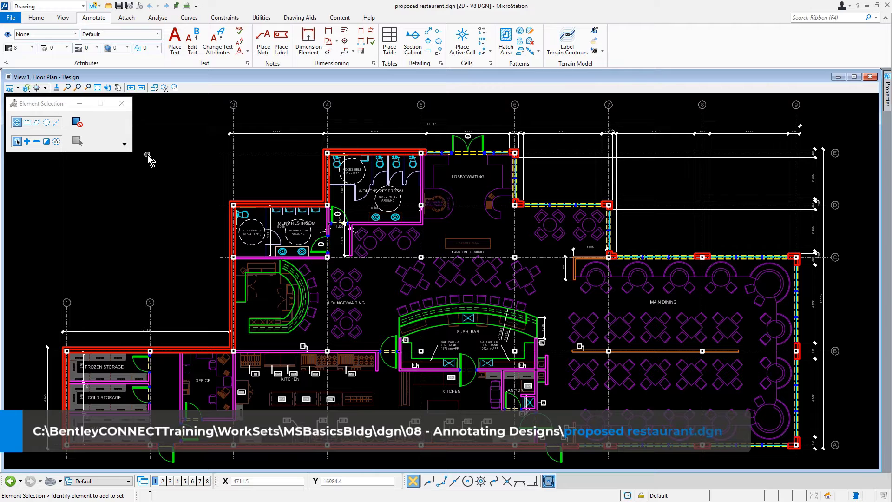
# Filter the levels by 'anno', make A-ANNO-SCHD active, and pan to empty space beside the plan
pyautogui.click(149, 34)
pyautogui.click(143, 62)
pyautogui.press('BackSpace')
pyautogui.press('BackSpace')
pyautogui.press('BackSpace')
pyautogui.write('anno')
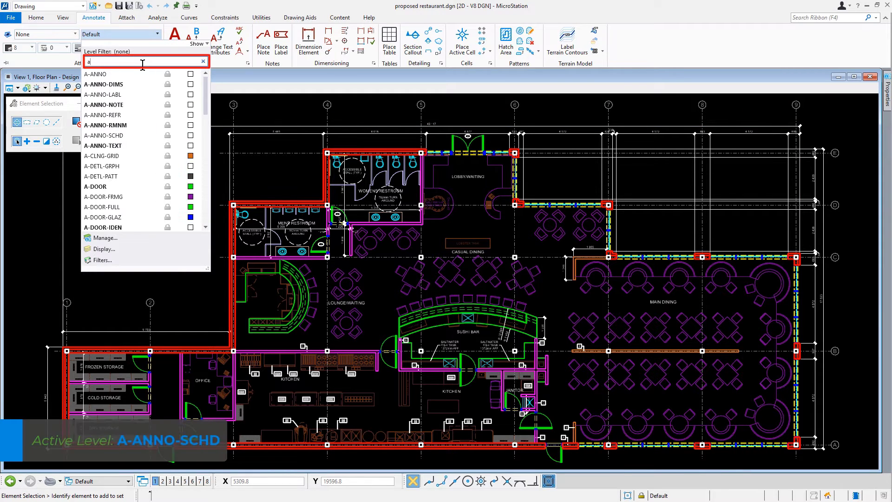
pyautogui.click(136, 136)
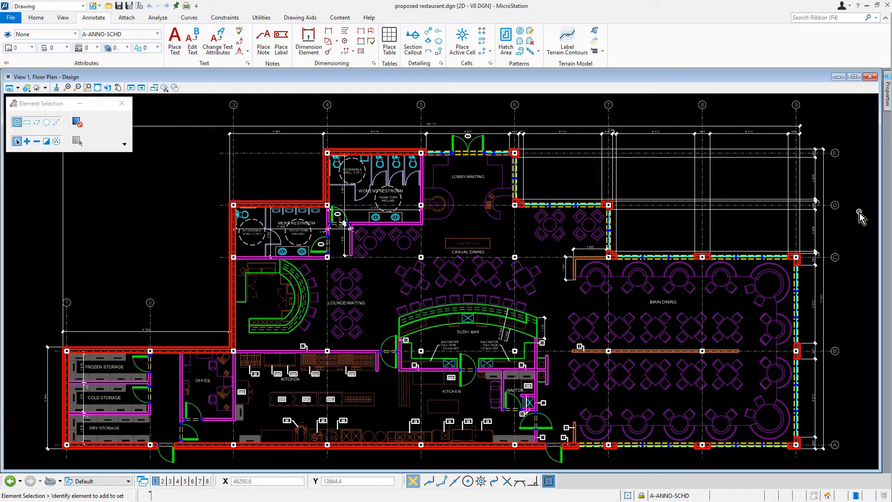
pyautogui.moveTo(860, 212); pyautogui.dragTo(139, 229, button='middle')
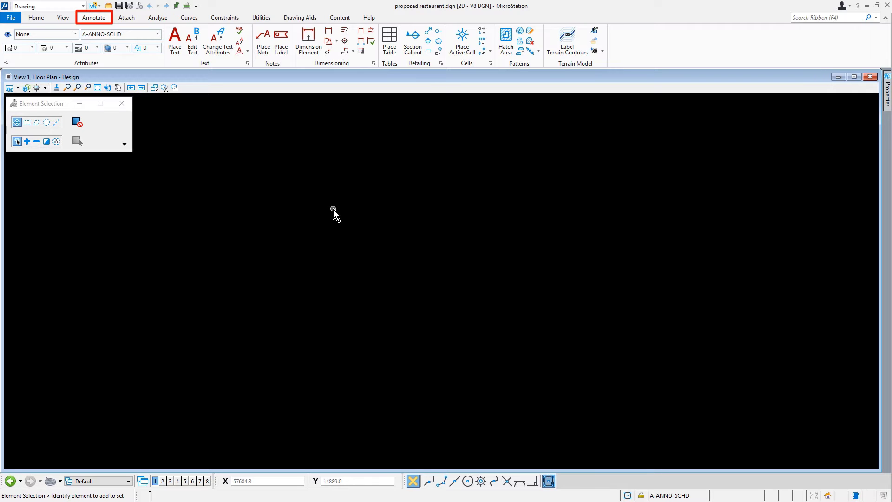
# Start Place Table in From File mode with the Bldg-3.5mm text style
pyautogui.click(392, 49)
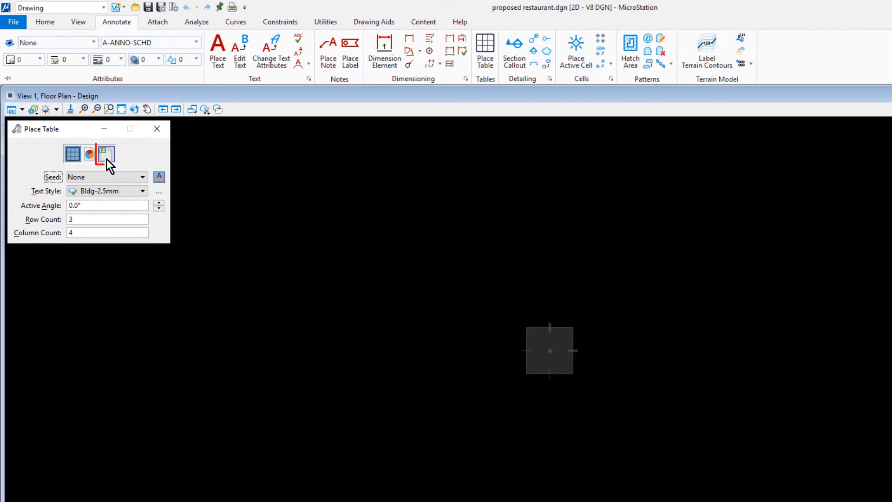
pyautogui.click(107, 159)
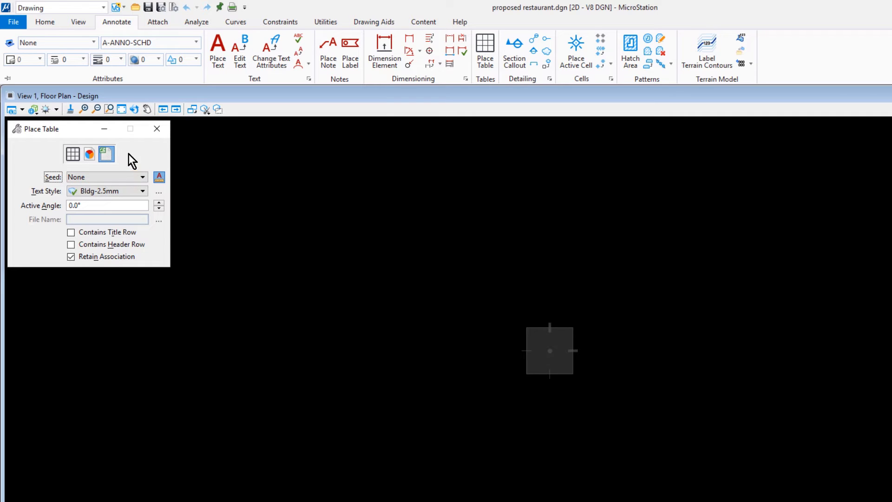
pyautogui.click(123, 190)
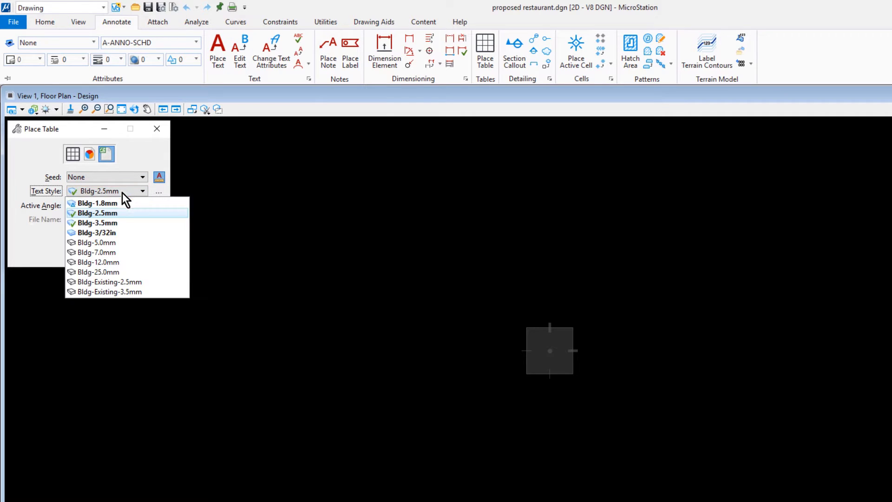
pyautogui.click(127, 223)
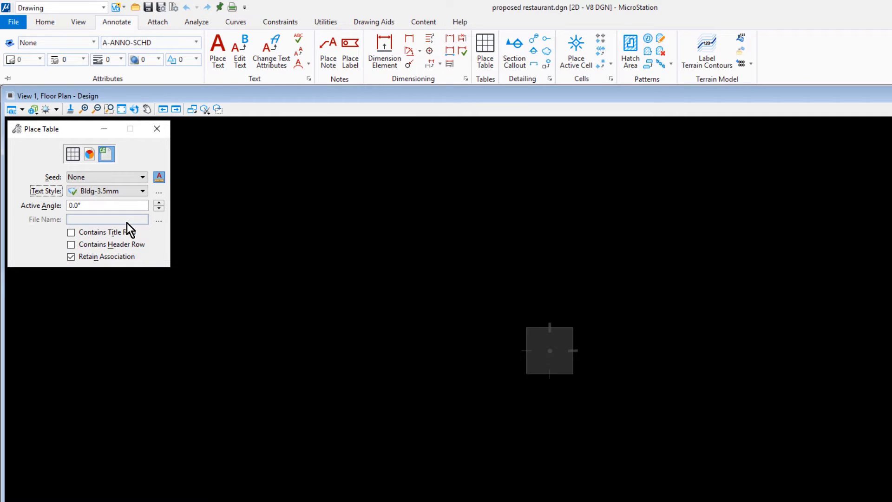
# Link the table to Room Finish Schedule.xlsx, keeping Sheet1 and the automatic cell range
pyautogui.click(159, 220)
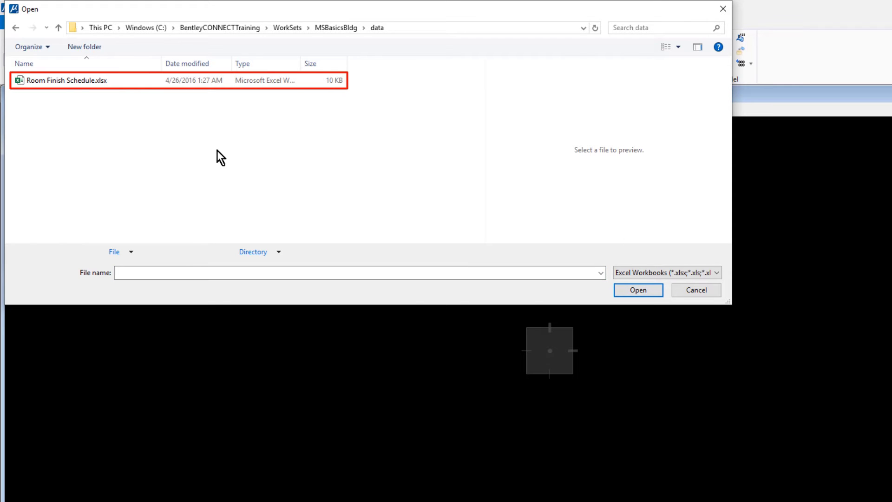
pyautogui.click(126, 83)
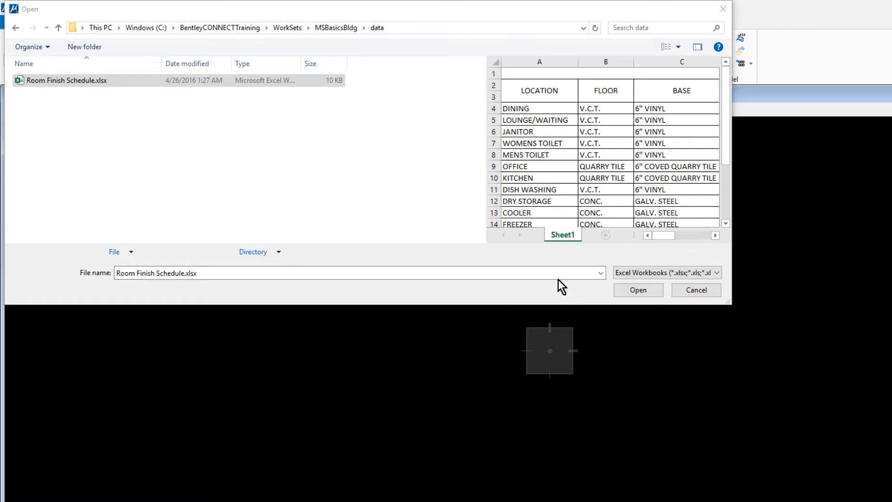
pyautogui.click(639, 295)
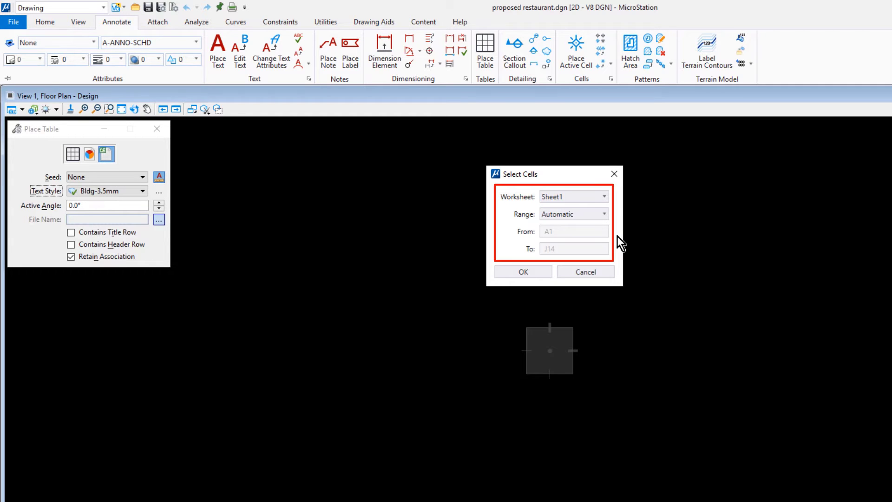
pyautogui.click(537, 273)
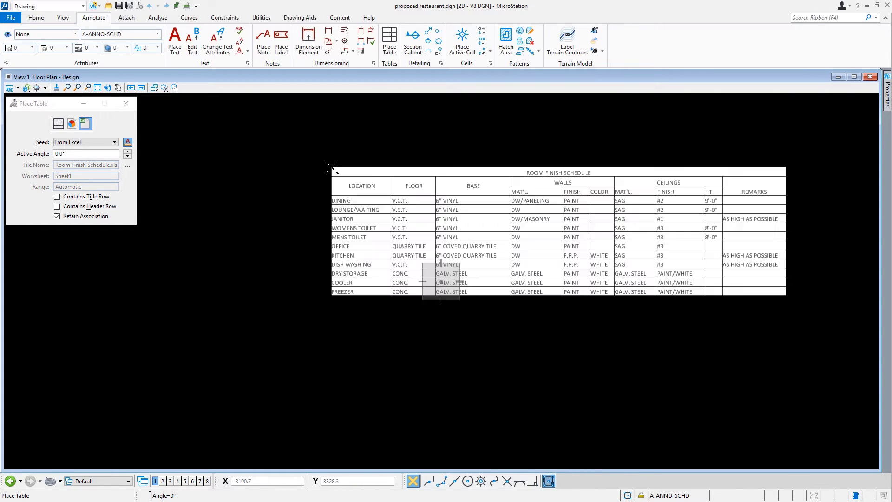
# Drop the schedule table in the empty area, exit the tool, and zoom to it
pyautogui.click(259, 149)
pyautogui.press('Escape')
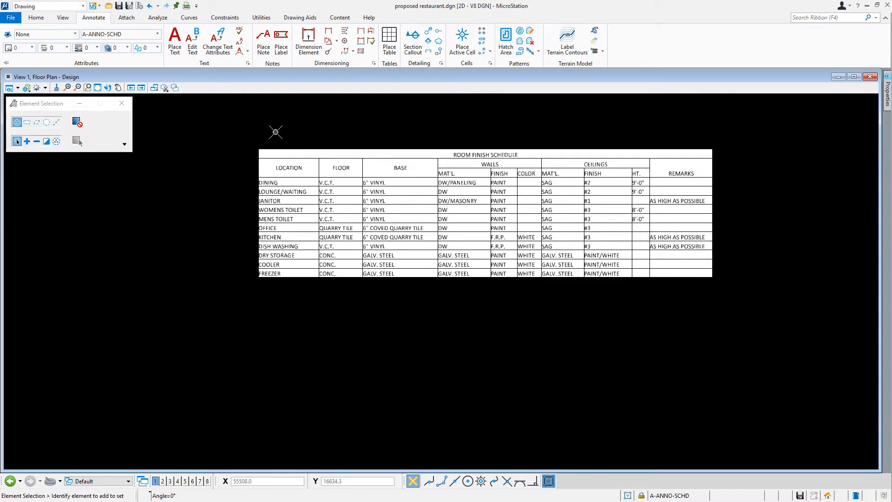
pyautogui.scroll(2, 275, 134)
pyautogui.moveTo(275, 135); pyautogui.dragTo(158, 165, button='middle')
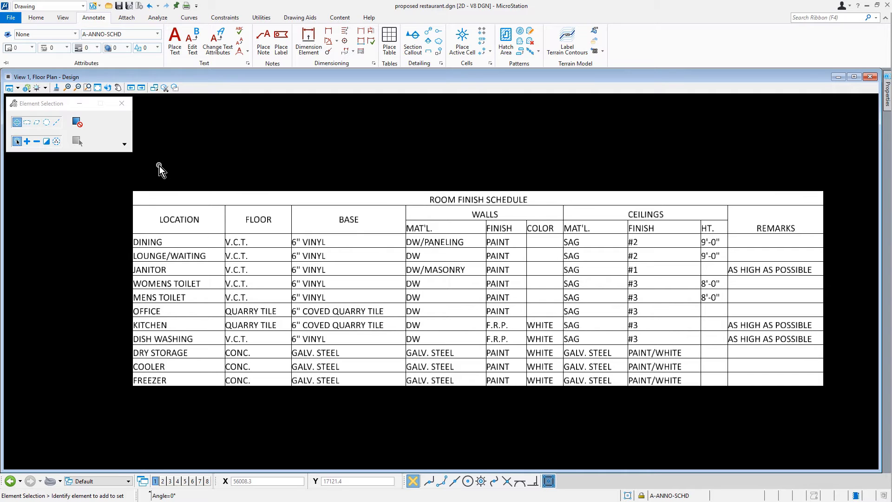
# Delete the Body Row text style, remapping its text to Bldg-3.5mm, and close Text Styles
pyautogui.click(248, 63)
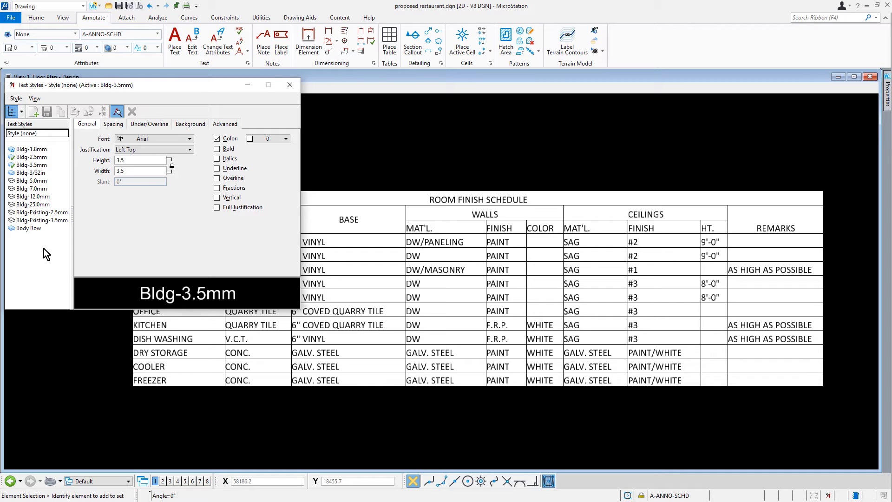
pyautogui.click(43, 230)
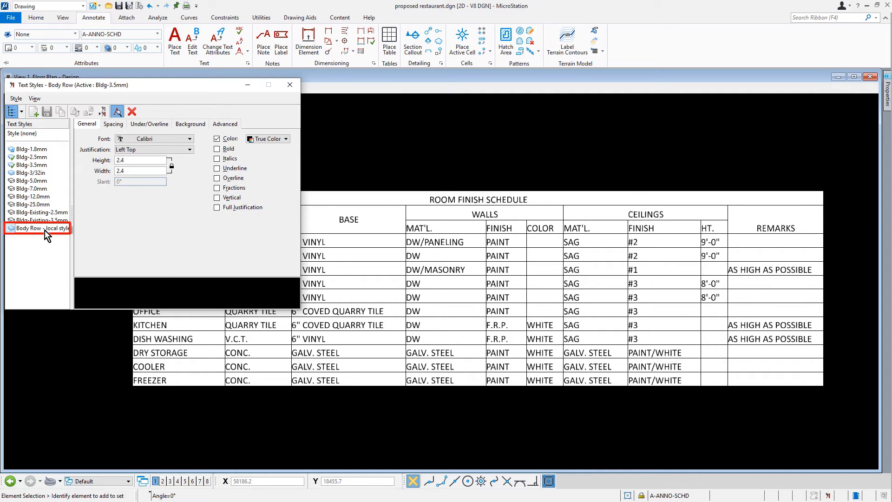
pyautogui.rightClick(45, 230)
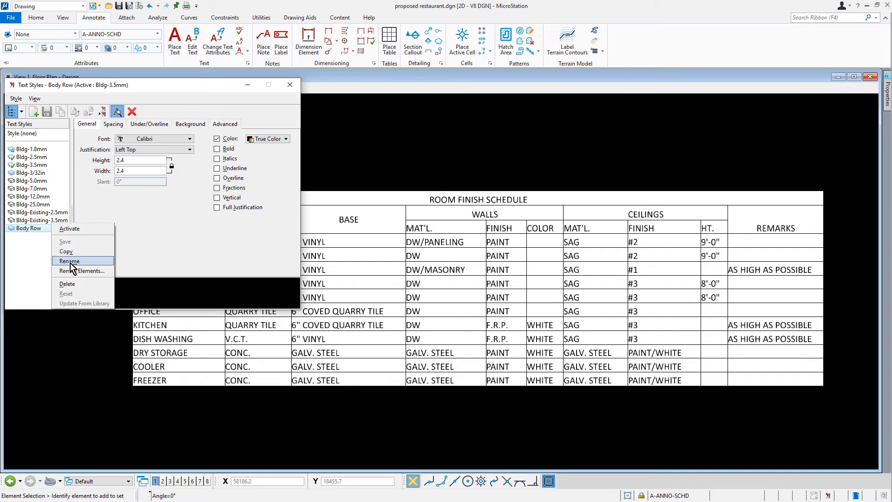
pyautogui.click(67, 283)
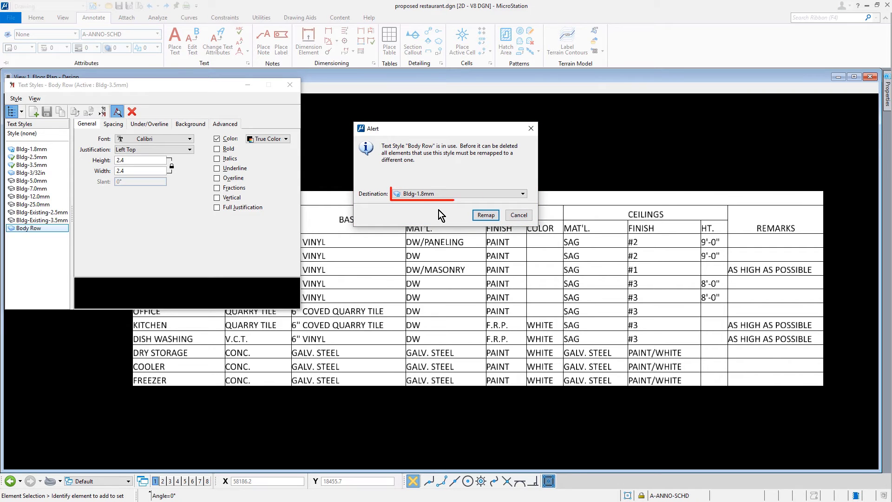
pyautogui.click(448, 194)
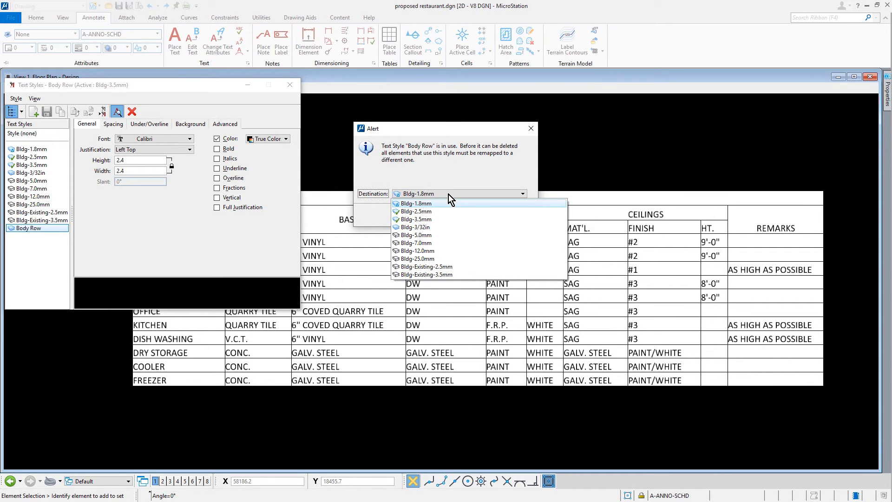
pyautogui.click(443, 219)
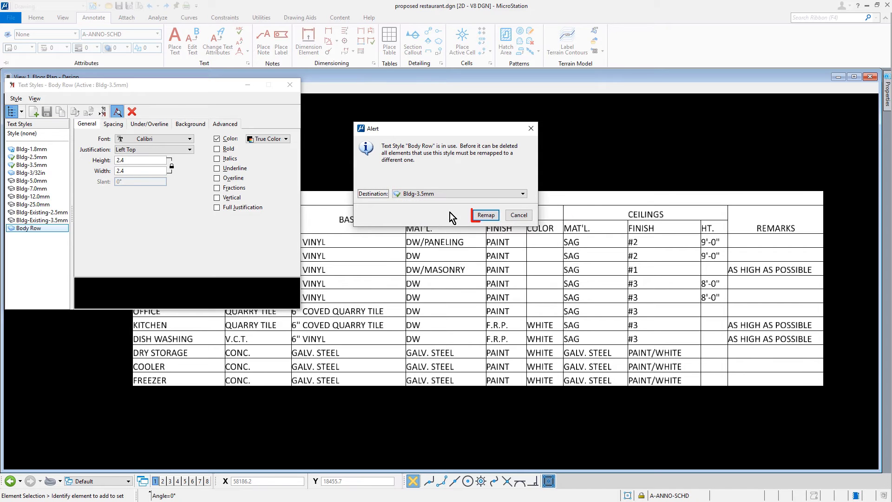
pyautogui.click(474, 214)
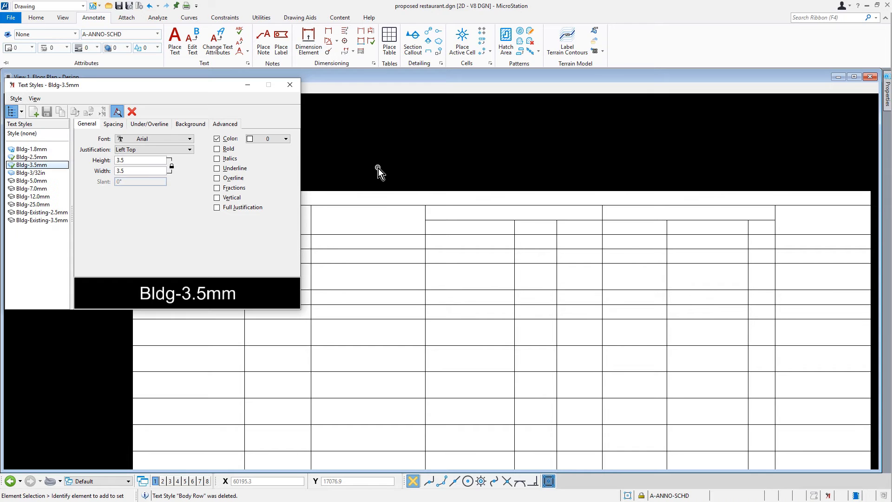
pyautogui.click(293, 84)
# Select the placed schedule table to bring up its Table Tools Layout options
pyautogui.scroll(-1, 359, 136)
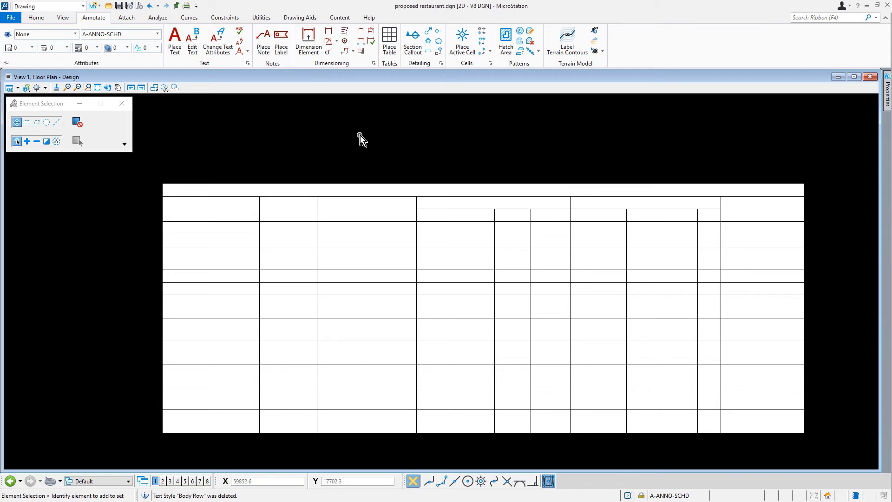
pyautogui.click(345, 182)
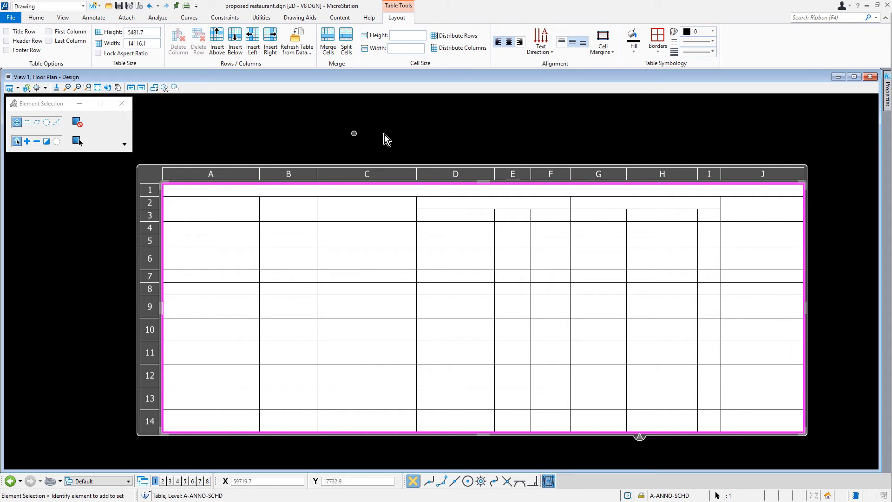
# Remove the table fill and put weight-1 borders on all cells
pyautogui.click(634, 44)
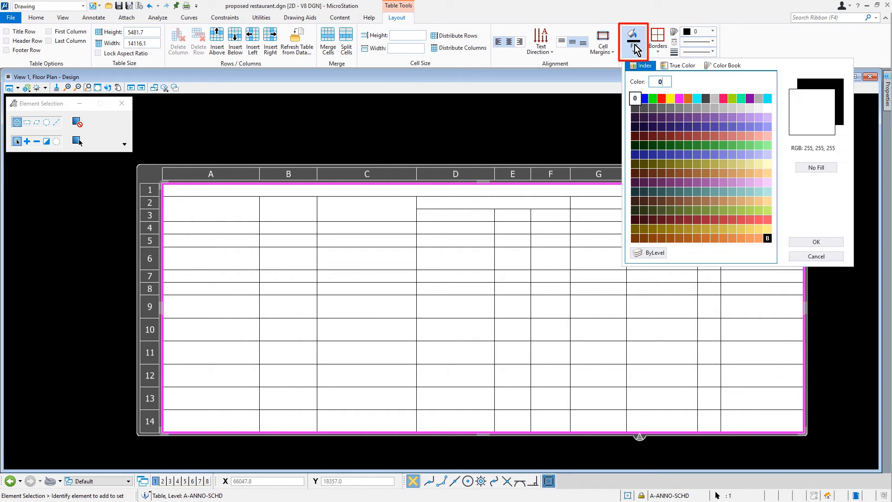
pyautogui.click(806, 170)
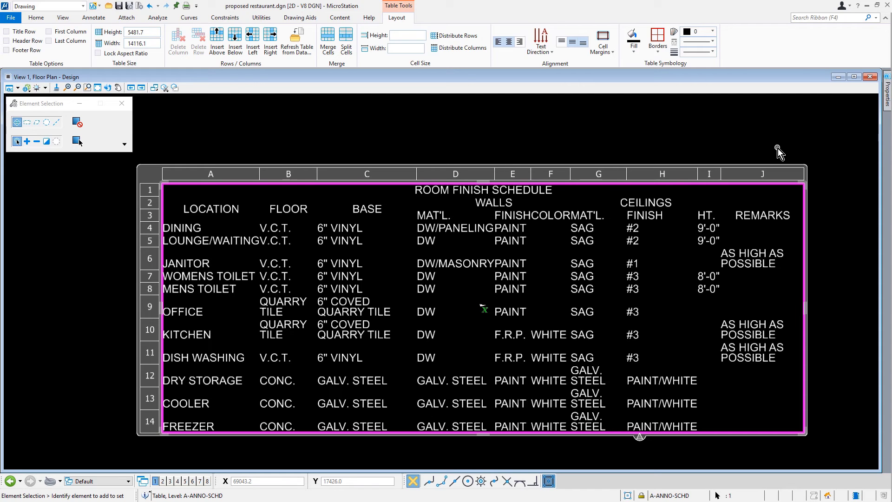
pyautogui.click(657, 53)
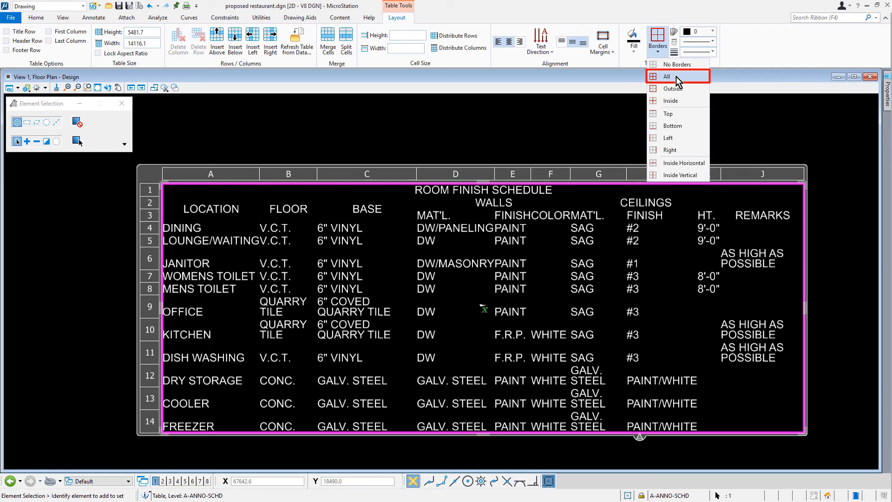
pyautogui.click(676, 76)
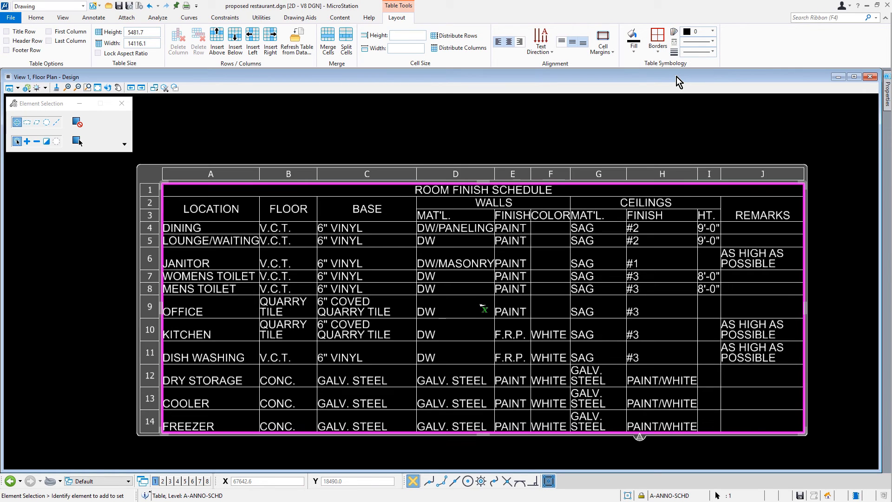
pyautogui.click(713, 52)
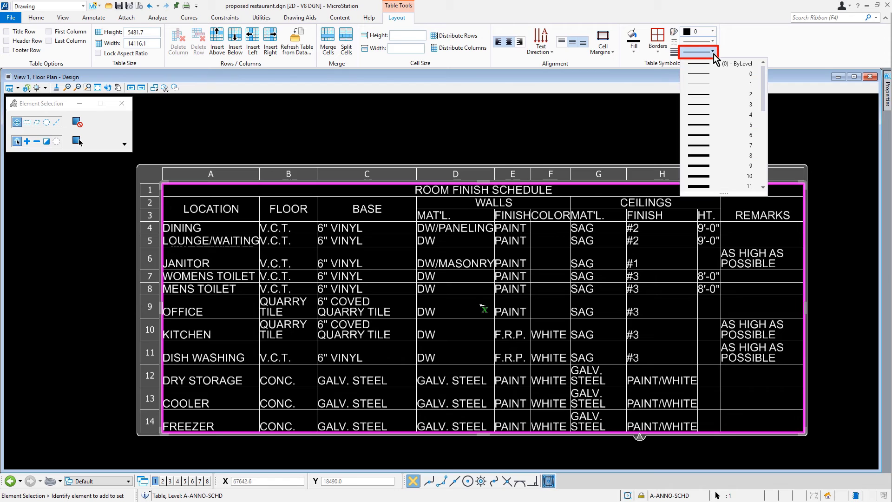
pyautogui.click(717, 82)
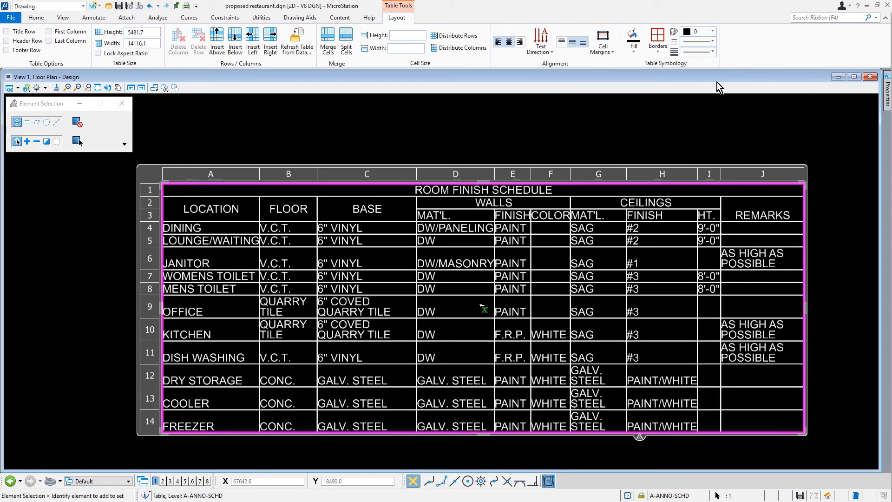
# Give the outside border weight 2, apply normal cell margins, and deselect the table
pyautogui.click(657, 53)
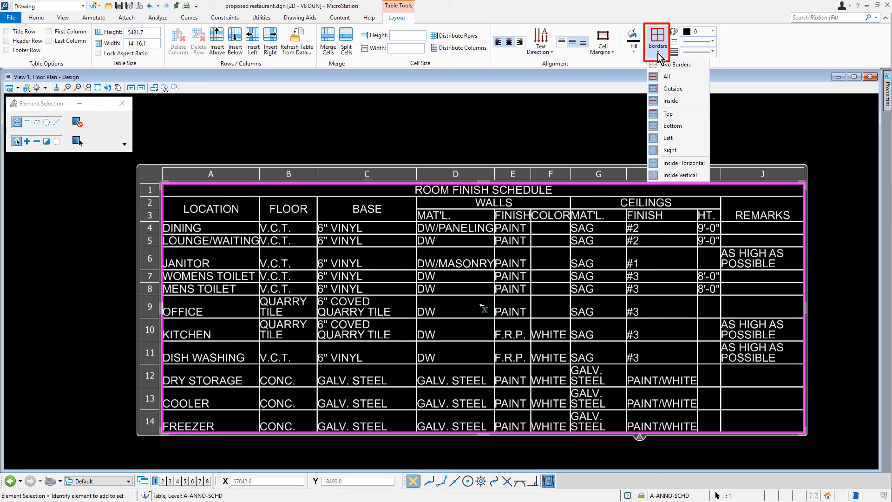
pyautogui.click(689, 88)
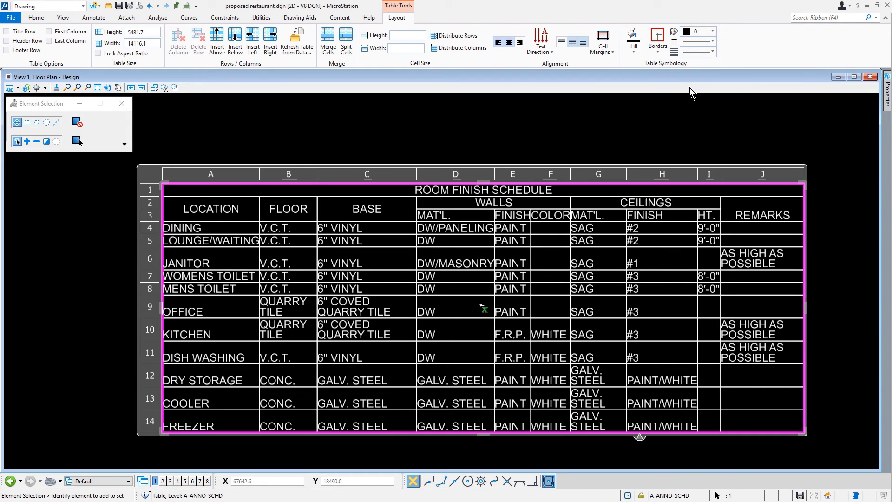
pyautogui.click(701, 54)
pyautogui.click(720, 93)
pyautogui.click(603, 46)
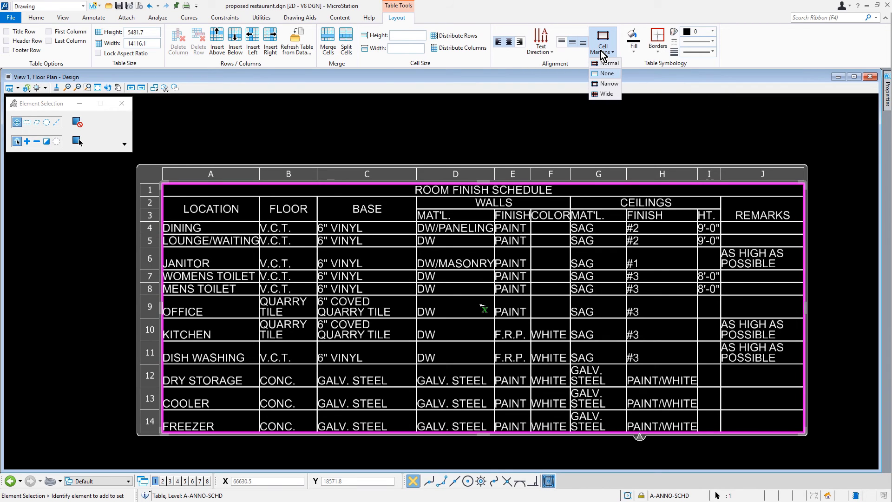
pyautogui.click(608, 65)
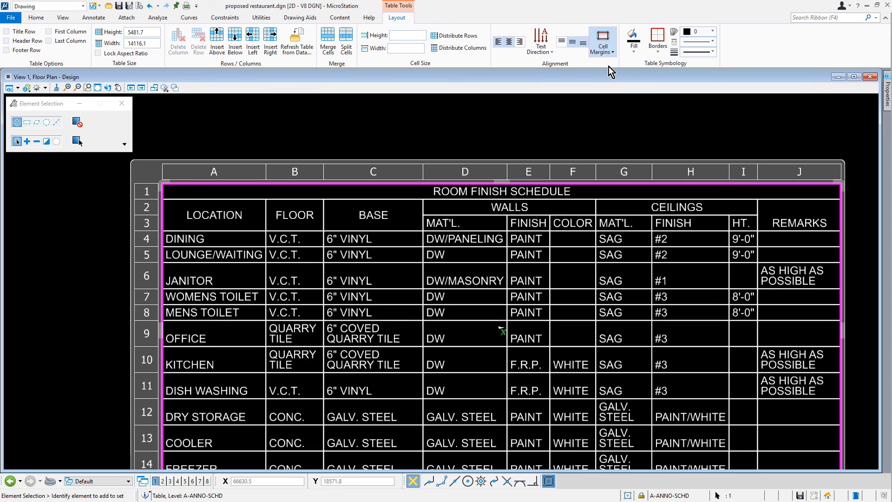
pyautogui.scroll(-1, 584, 148)
pyautogui.click(584, 148)
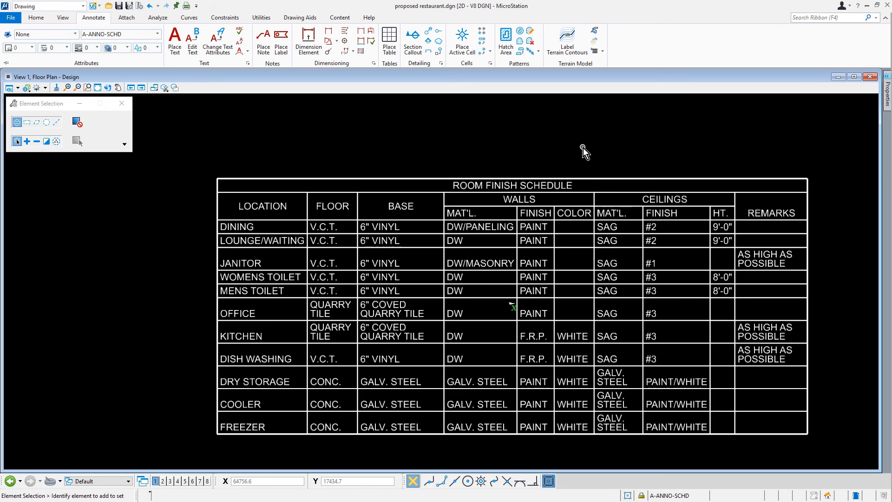
# Restyle the table title as bold Bldg-5.0mm with Middle Center justification, then recentre the view
pyautogui.click(192, 48)
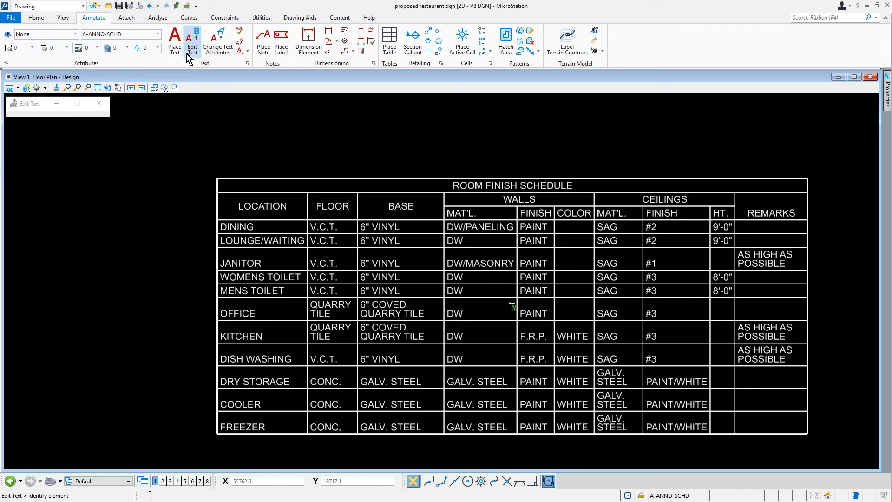
pyautogui.click(471, 184)
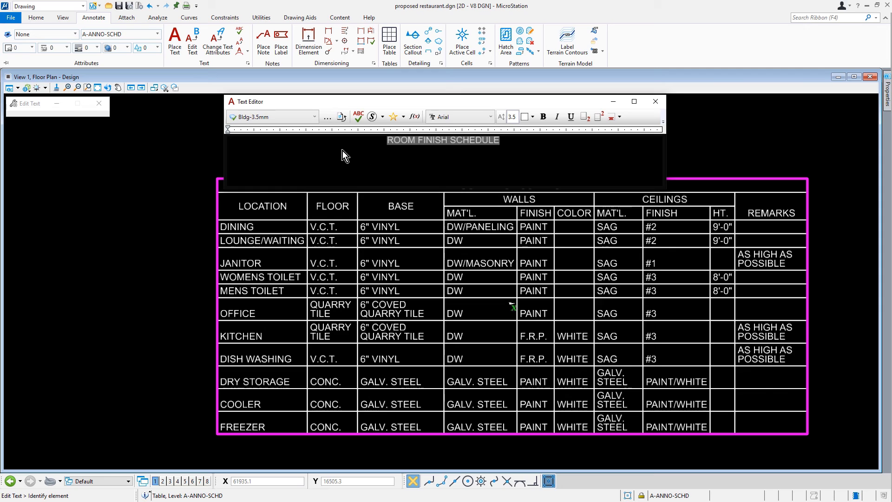
pyautogui.click(287, 119)
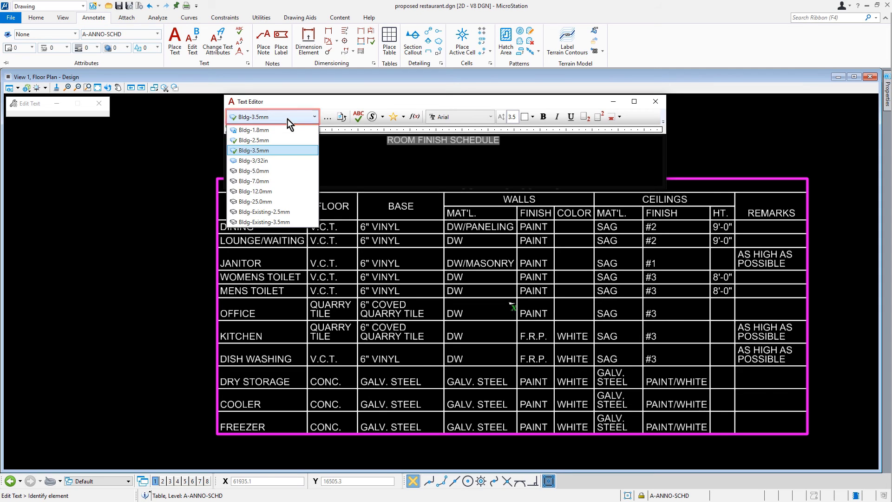
pyautogui.click(283, 171)
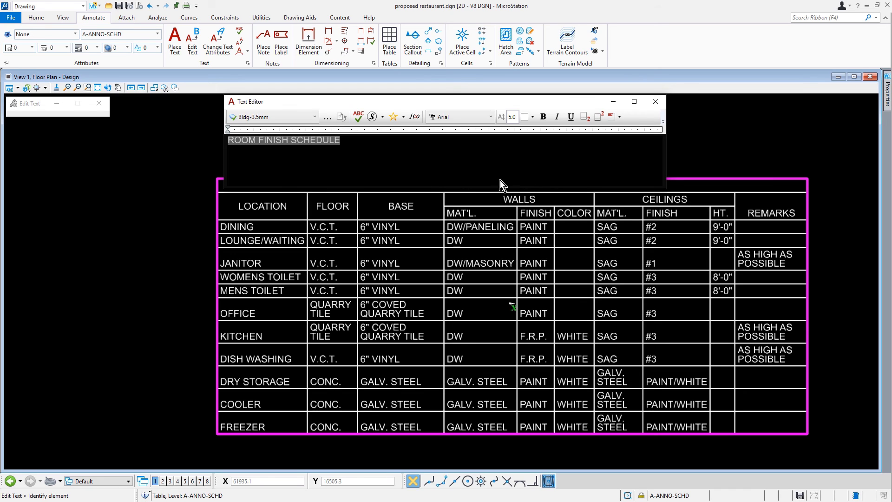
pyautogui.click(616, 118)
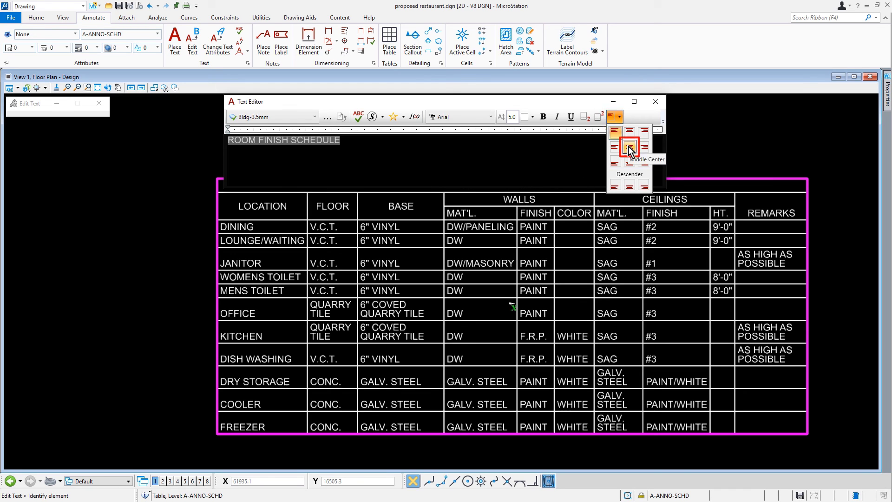
pyautogui.click(622, 146)
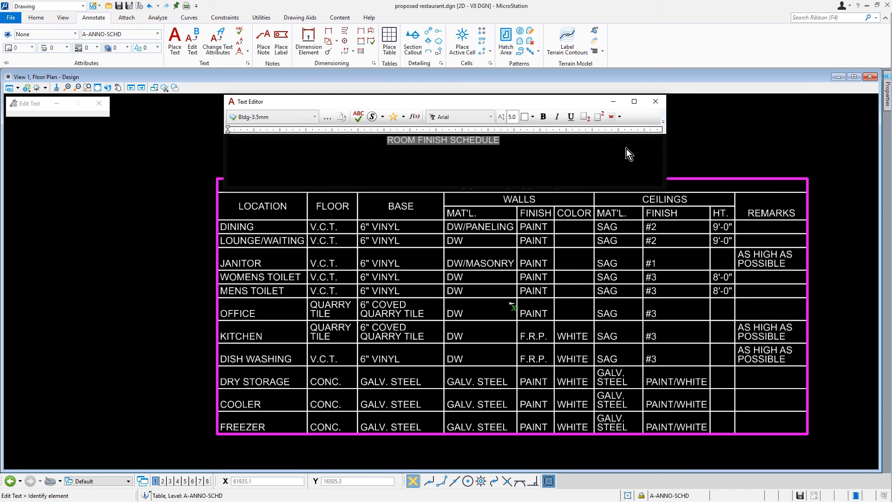
pyautogui.click(542, 118)
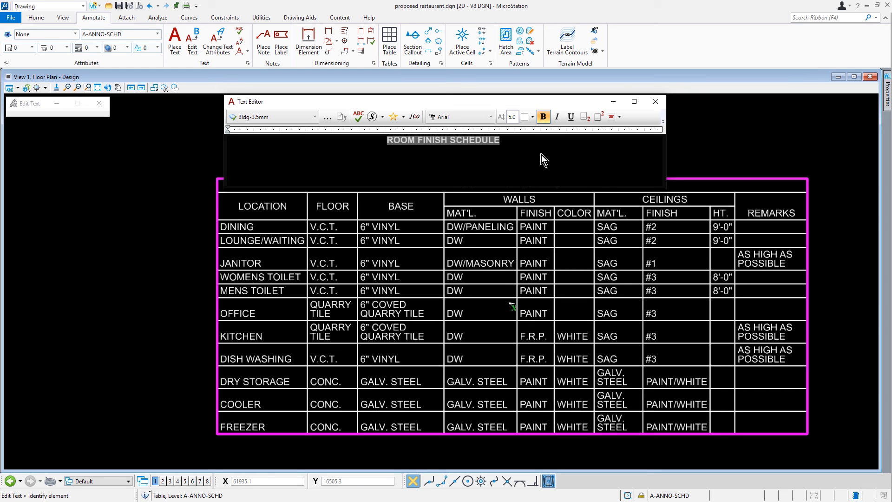
pyautogui.click(673, 171)
pyautogui.click(719, 140)
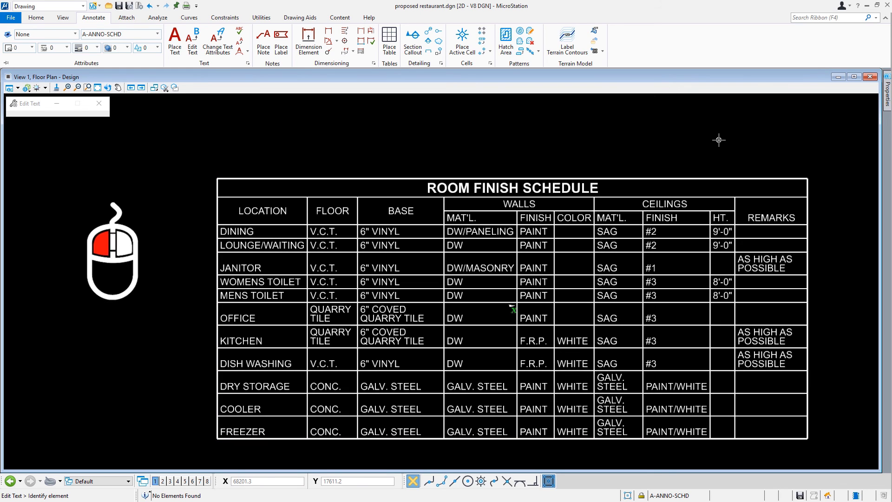
pyautogui.moveTo(719, 140); pyautogui.dragTo(684, 110, button='middle')
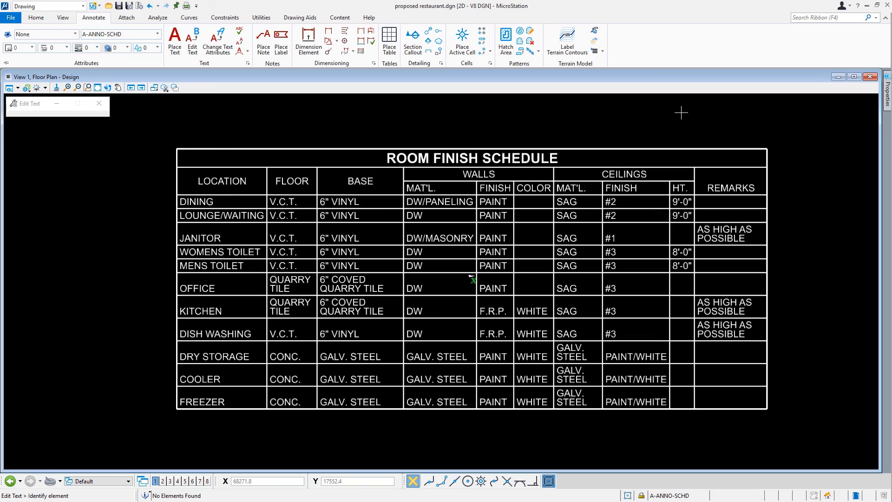